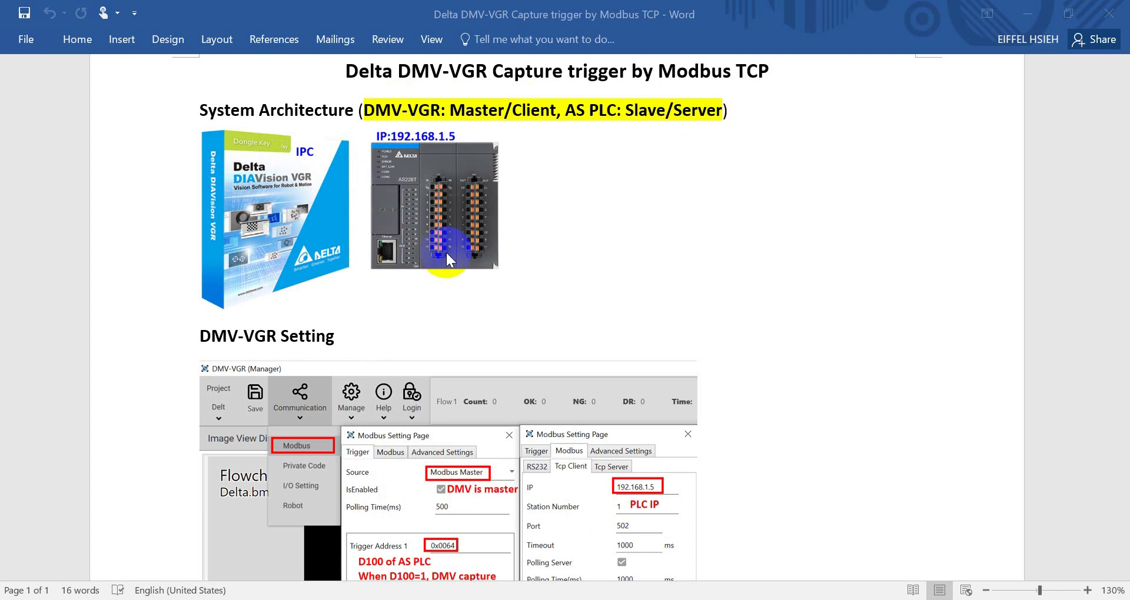
Step: Scroll through the guide's DMV-VGR Setting section in Word
scroll(588, 238, down, 5)
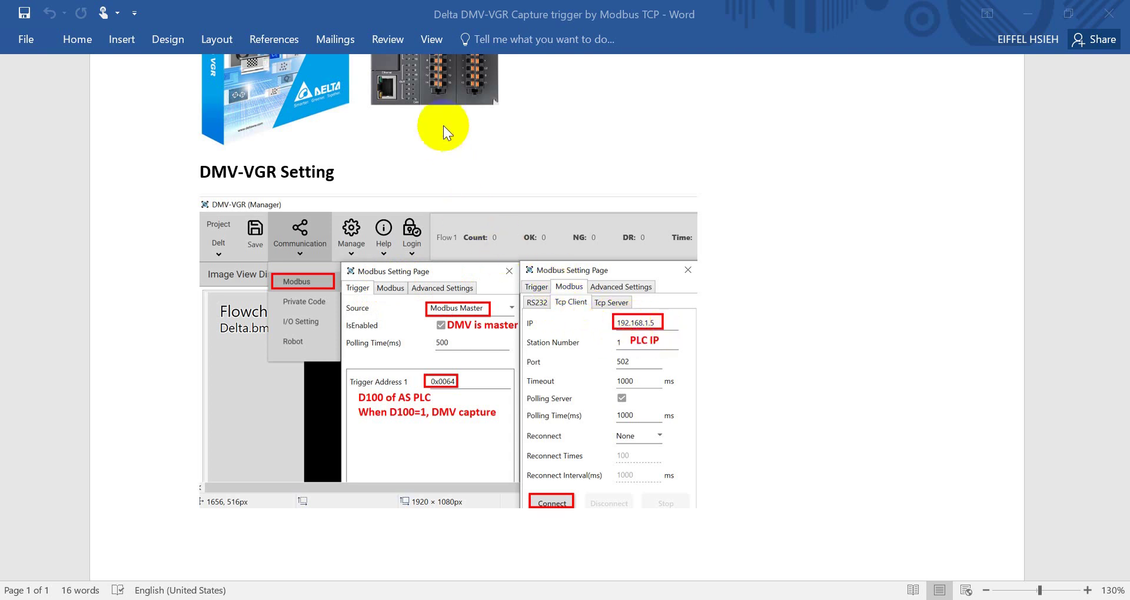
scroll(445, 135, up, 1)
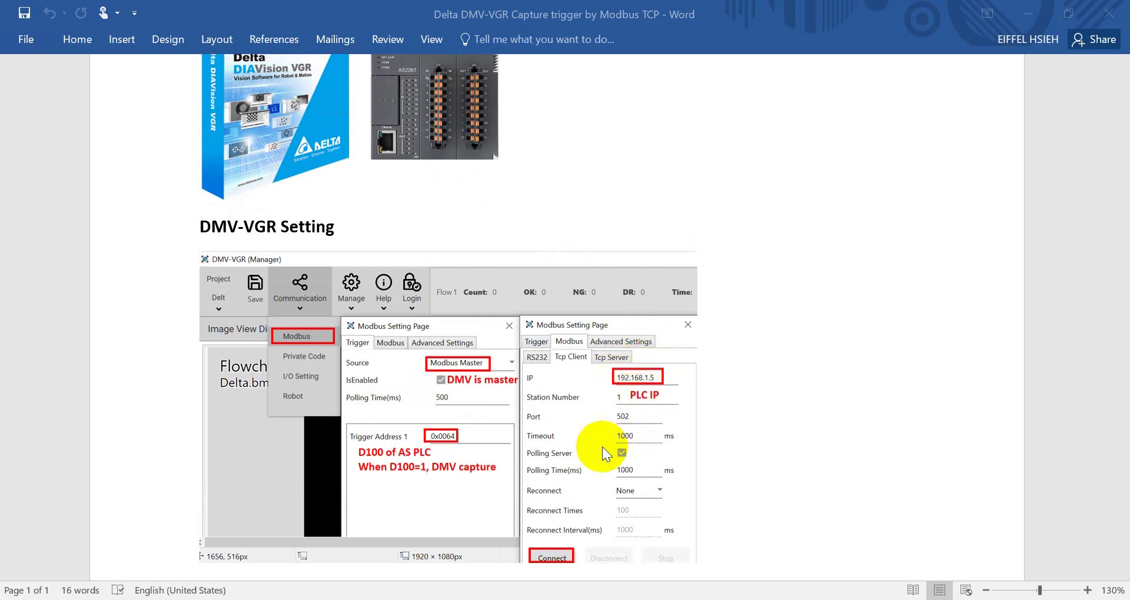
scroll(584, 515, down, 1)
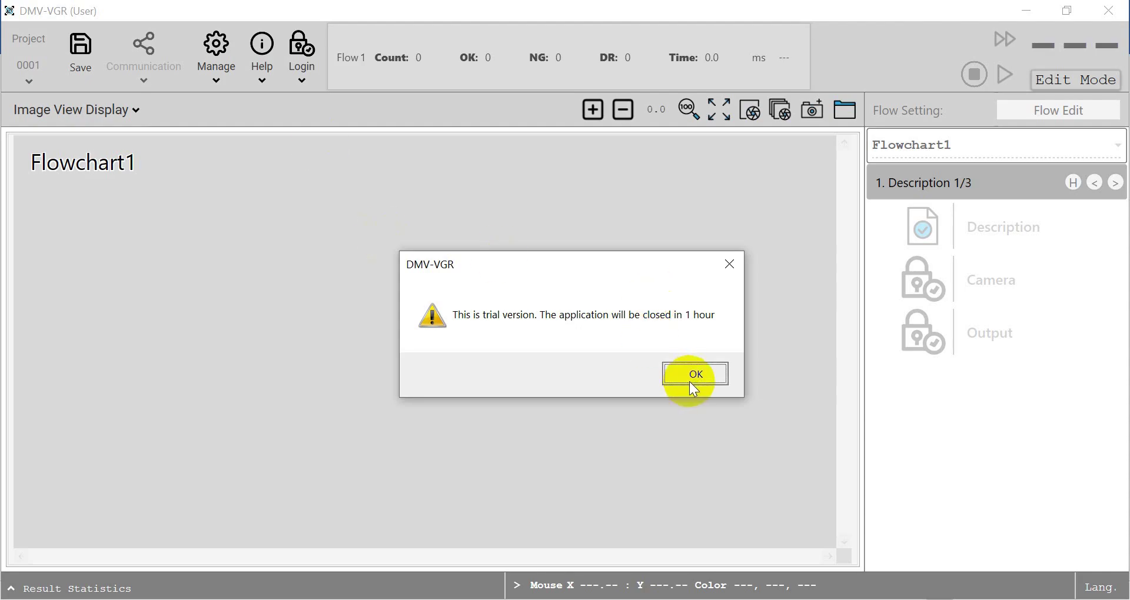
Step: Dismiss the trial notice and log in to DMV-VGR as Manager with the password
click(689, 380)
click(297, 82)
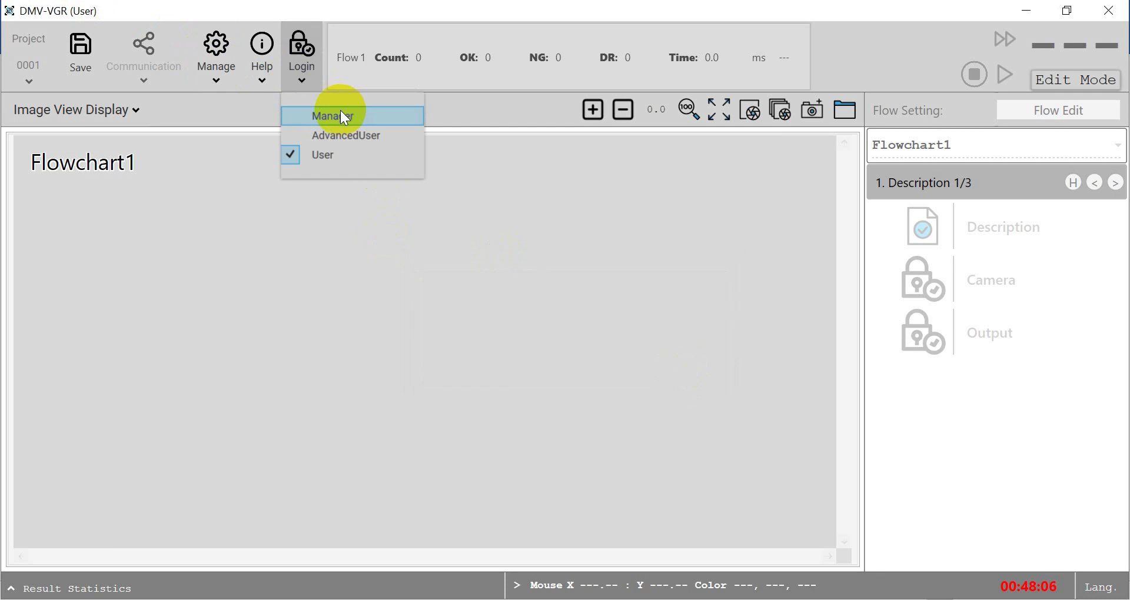
click(337, 113)
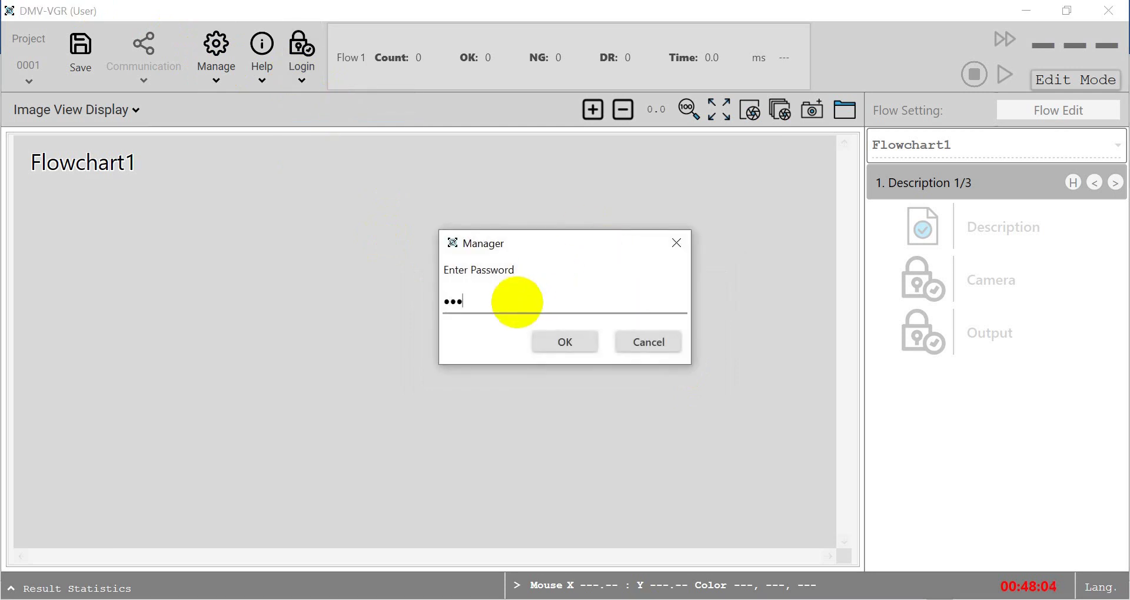
text(1)
click(542, 337)
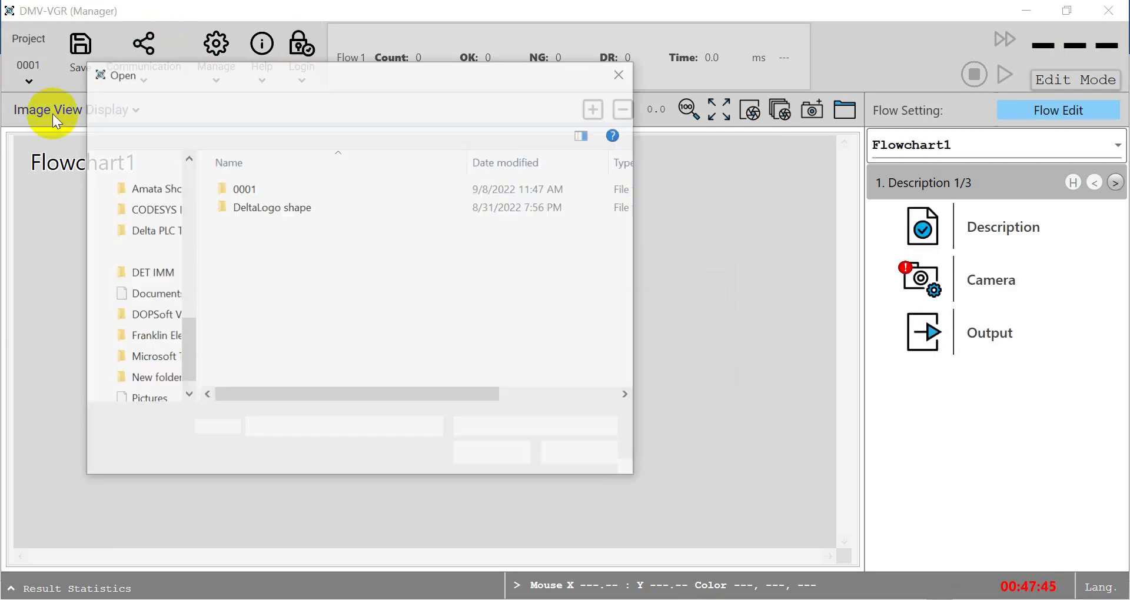
Step: Open the DeltaLogo shape.vgrprj project from the DeltaLogo shape folder
double_click(263, 209)
click(245, 224)
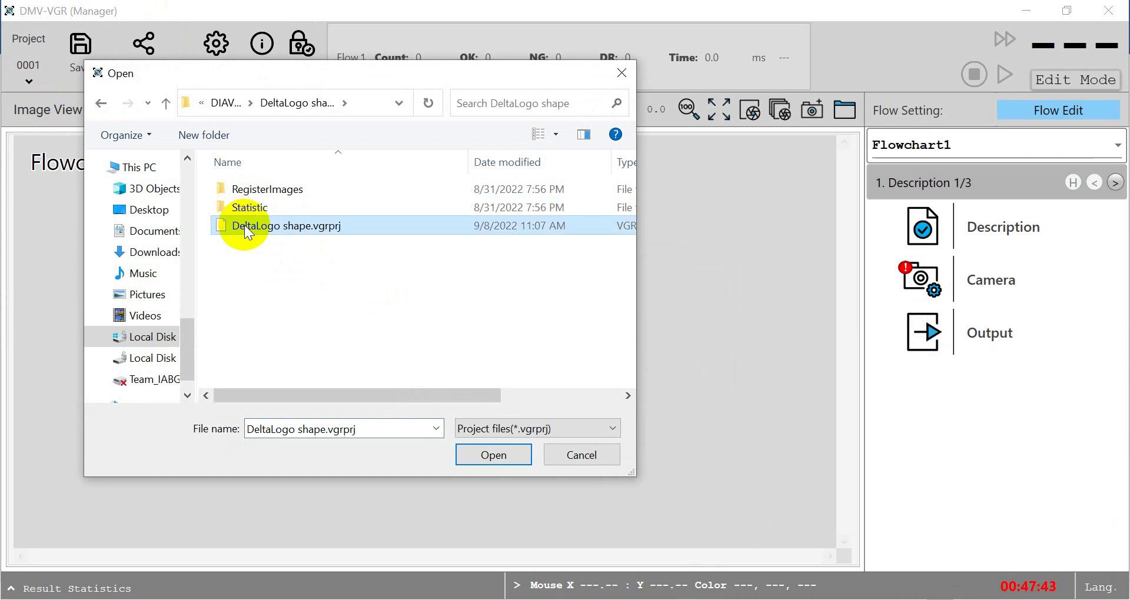
double_click(245, 226)
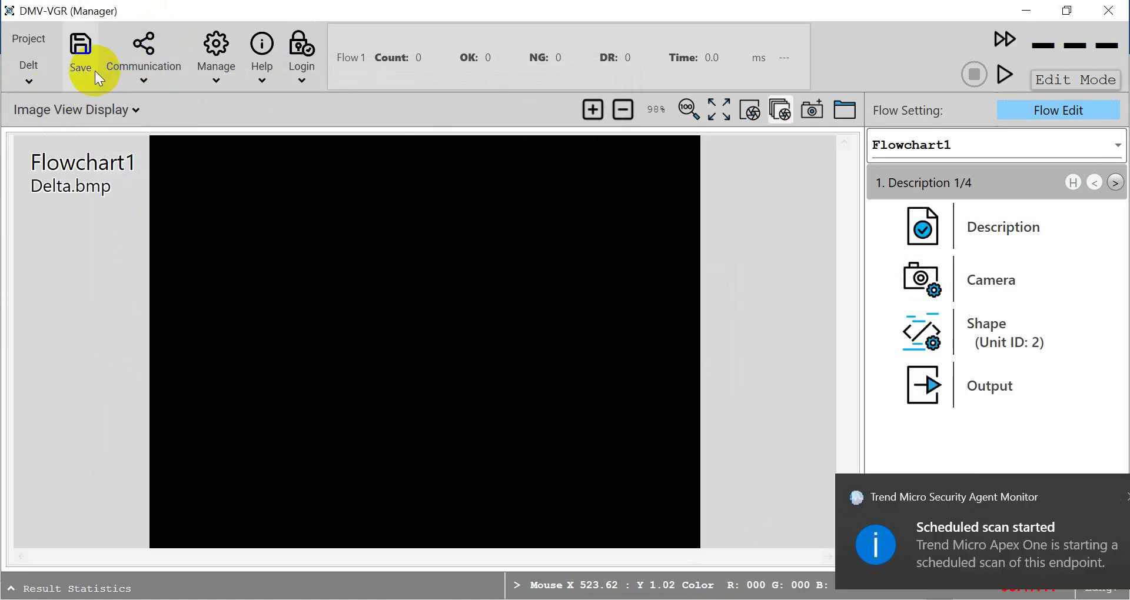
Step: Open the Modbus settings and check the trigger address 0x0064
click(1089, 496)
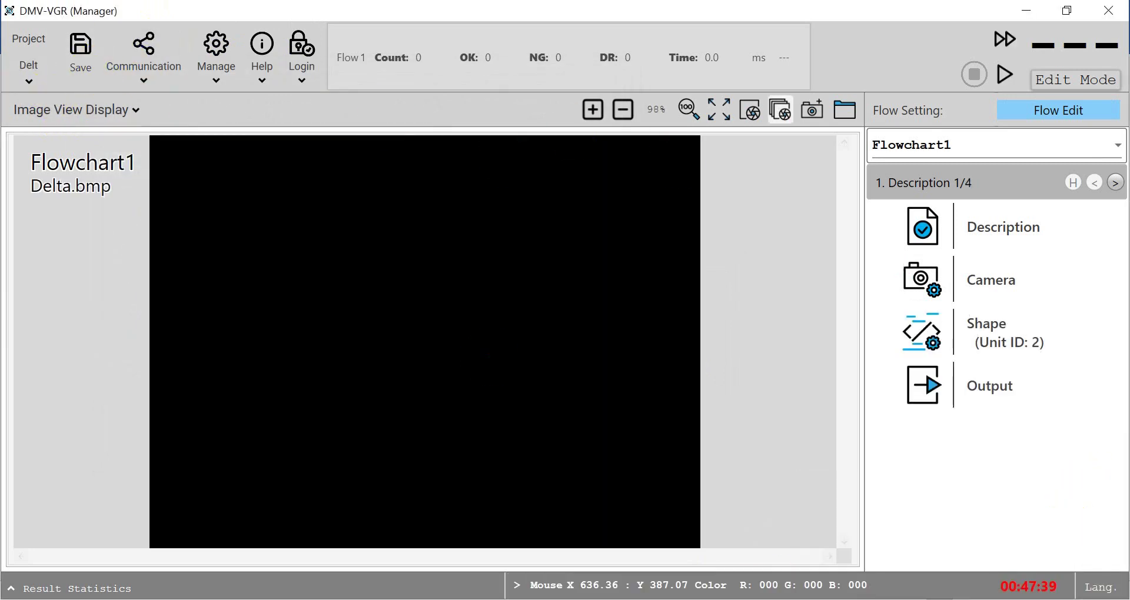
click(154, 73)
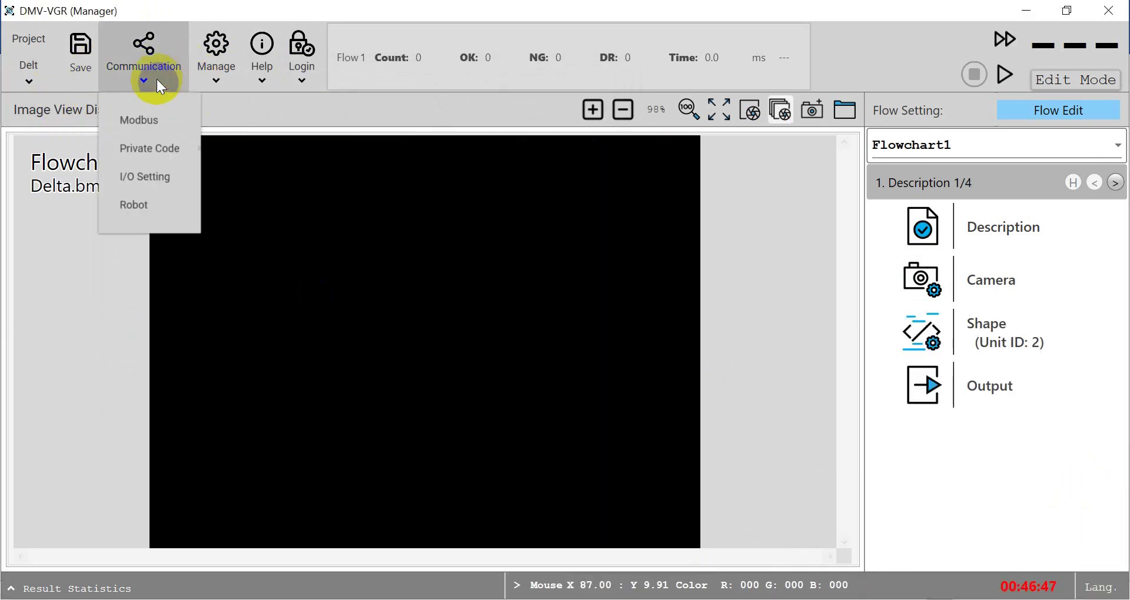
click(148, 121)
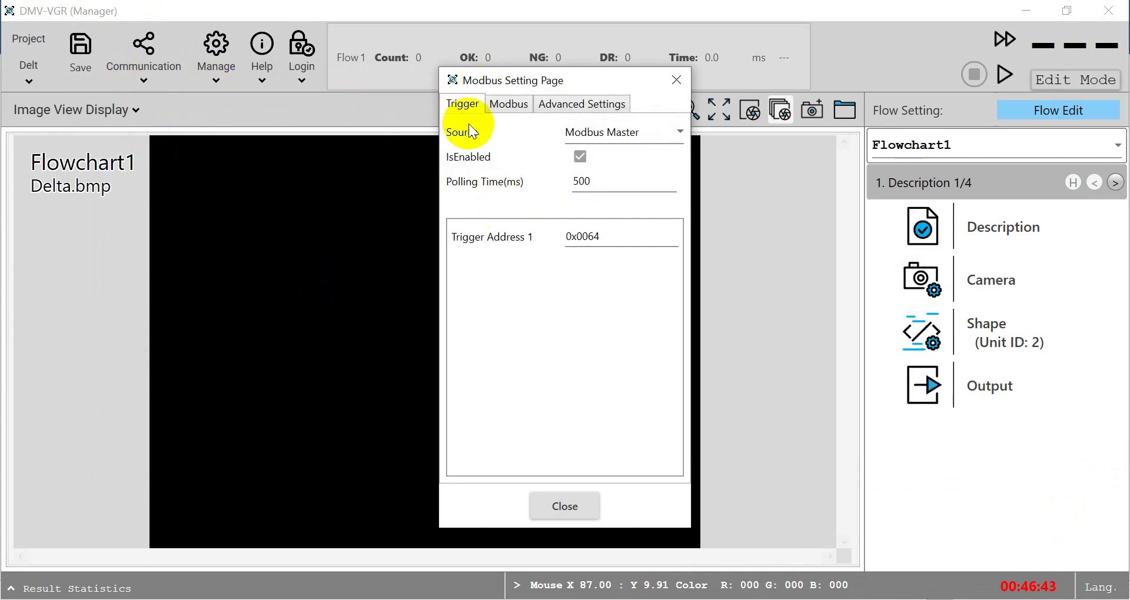
drag(588, 237, 607, 249)
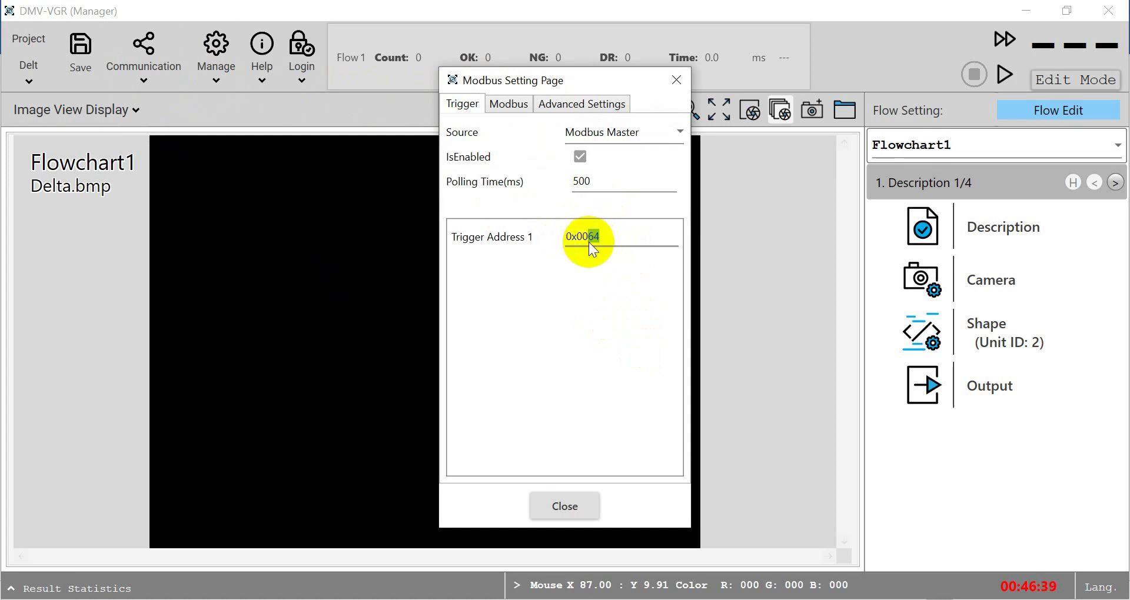
Step: Connect the Modbus TCP client to the PLC at 192.168.1.5 and close the settings
click(520, 102)
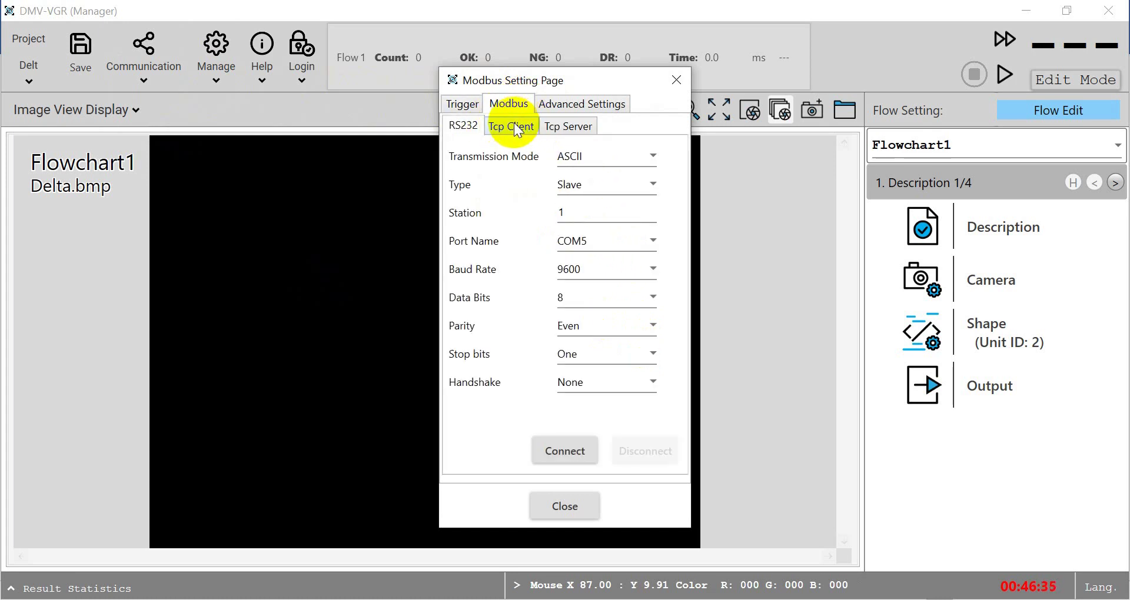
click(517, 128)
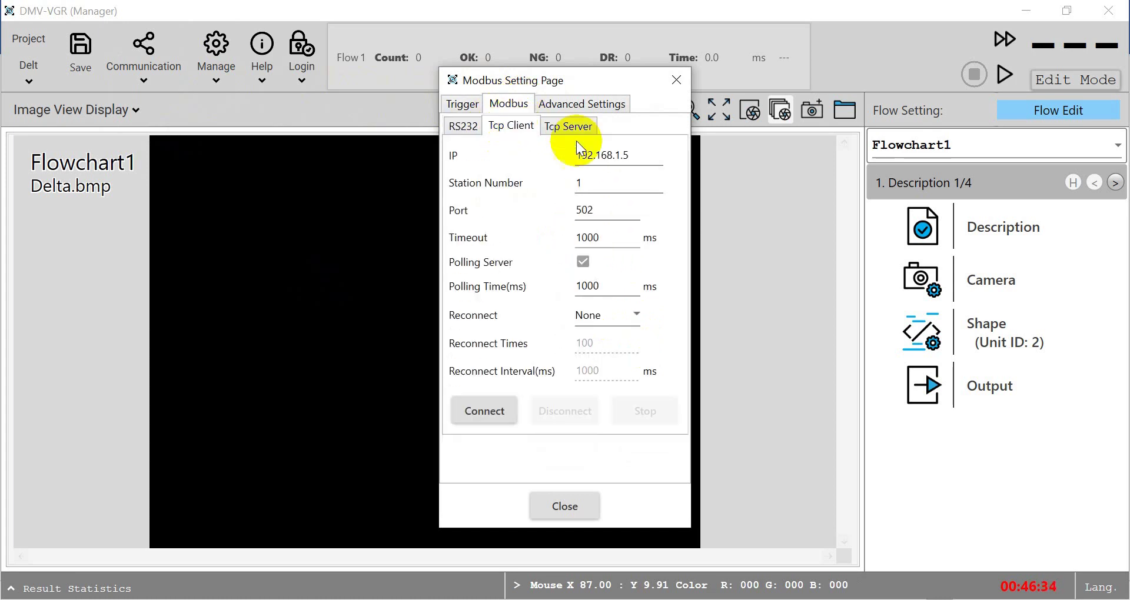
click(483, 412)
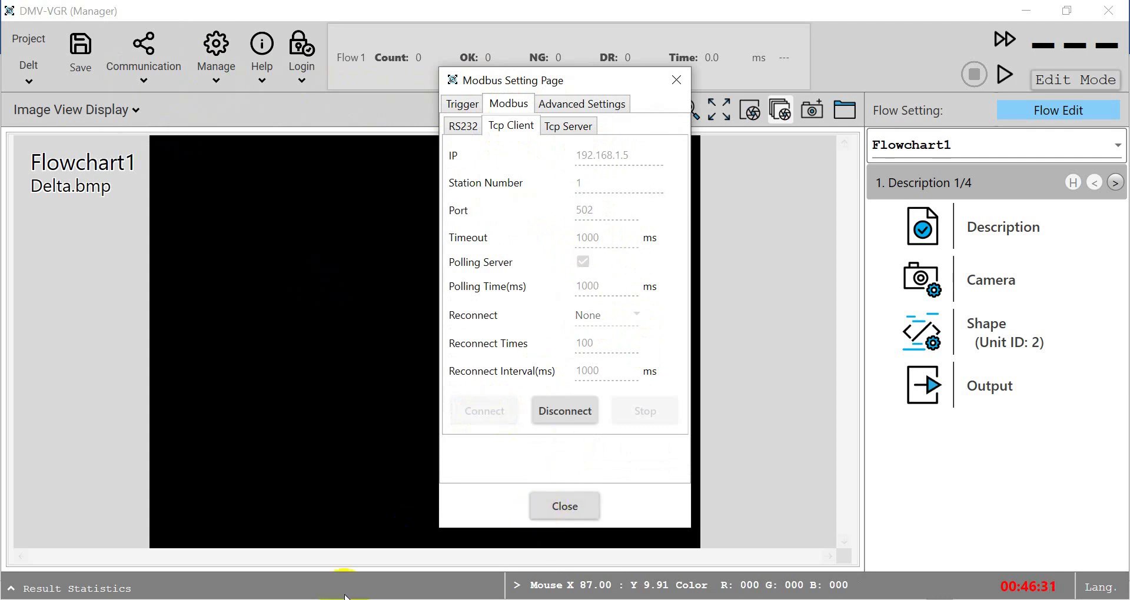
click(567, 506)
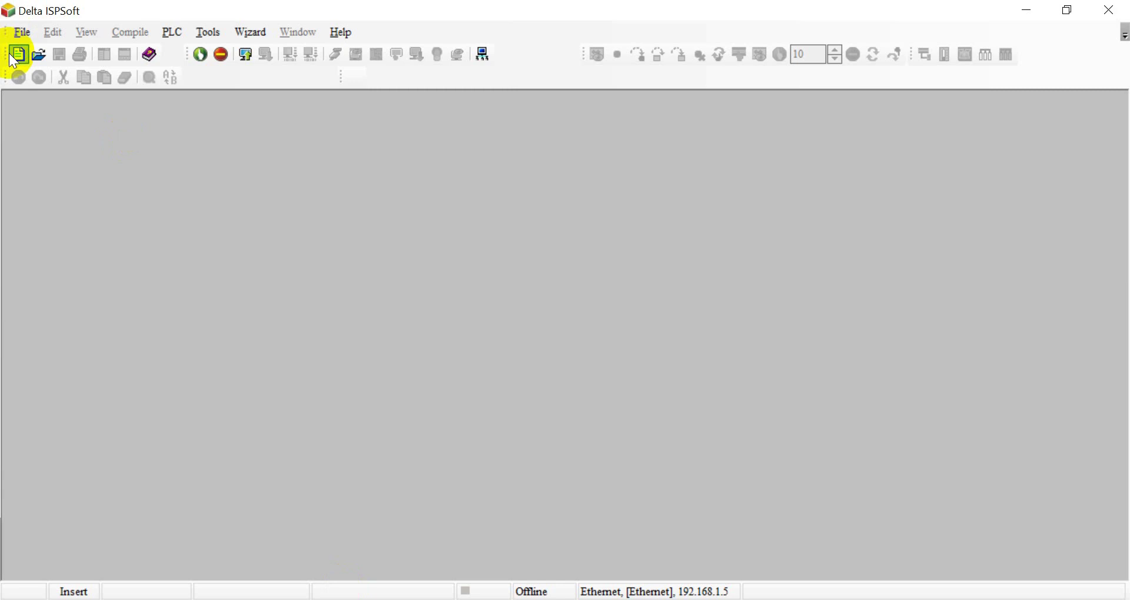
Step: Create a new AS228T project and add an empty ladder program Prog0
click(19, 55)
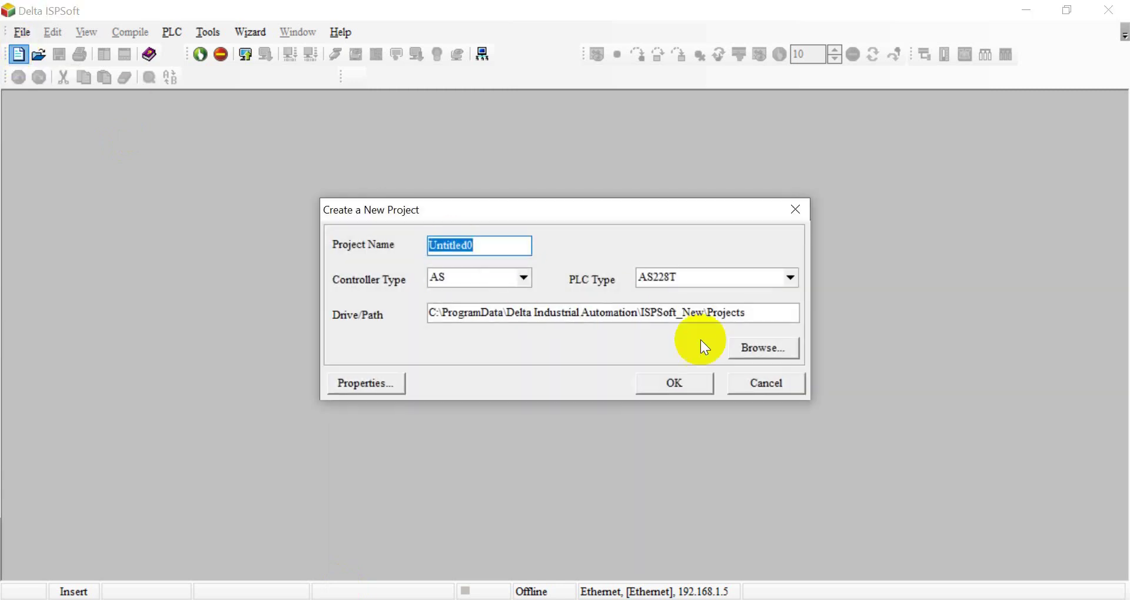
click(671, 382)
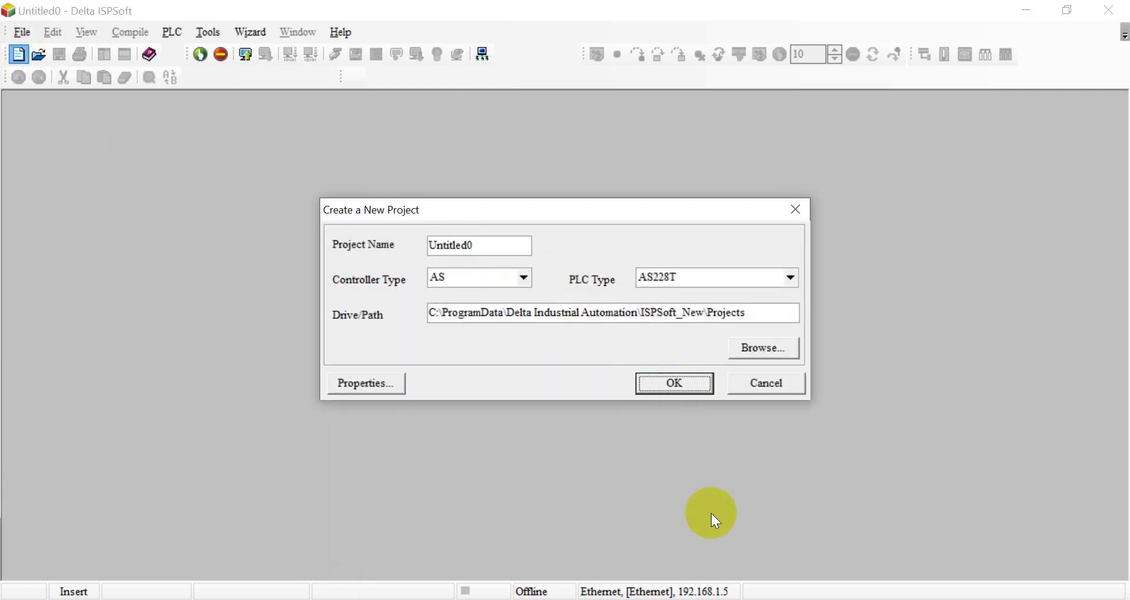
click(90, 362)
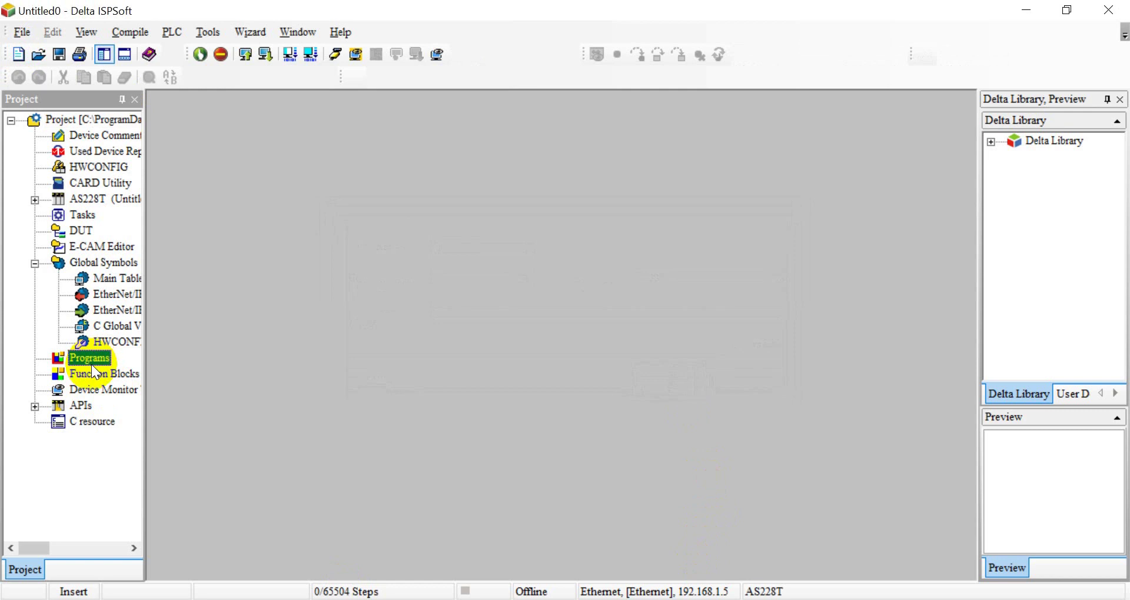
right_click(93, 363)
click(153, 86)
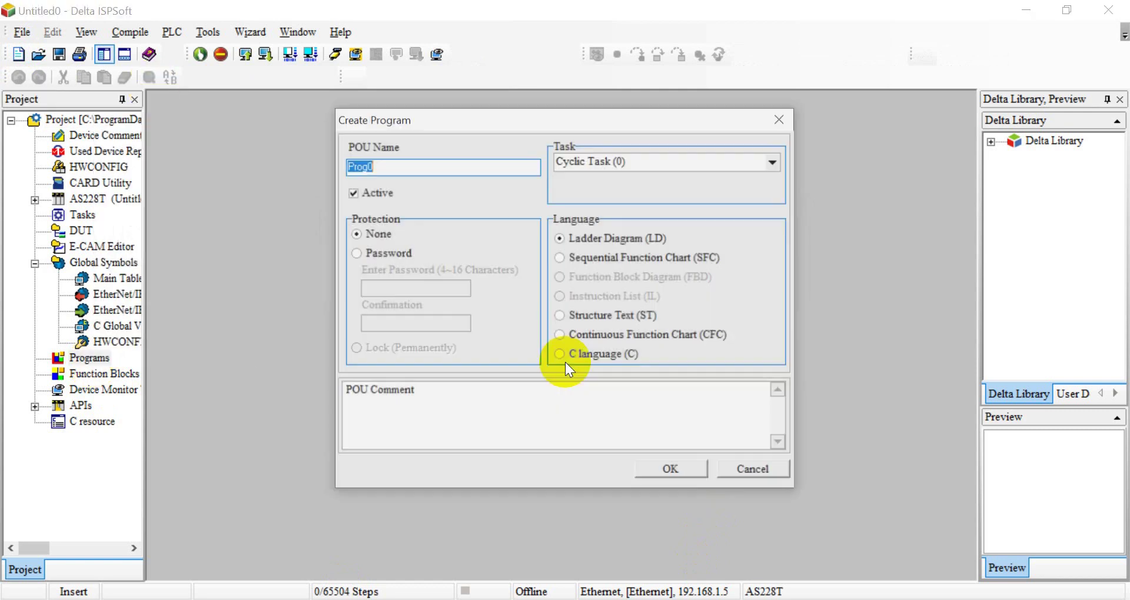
click(687, 468)
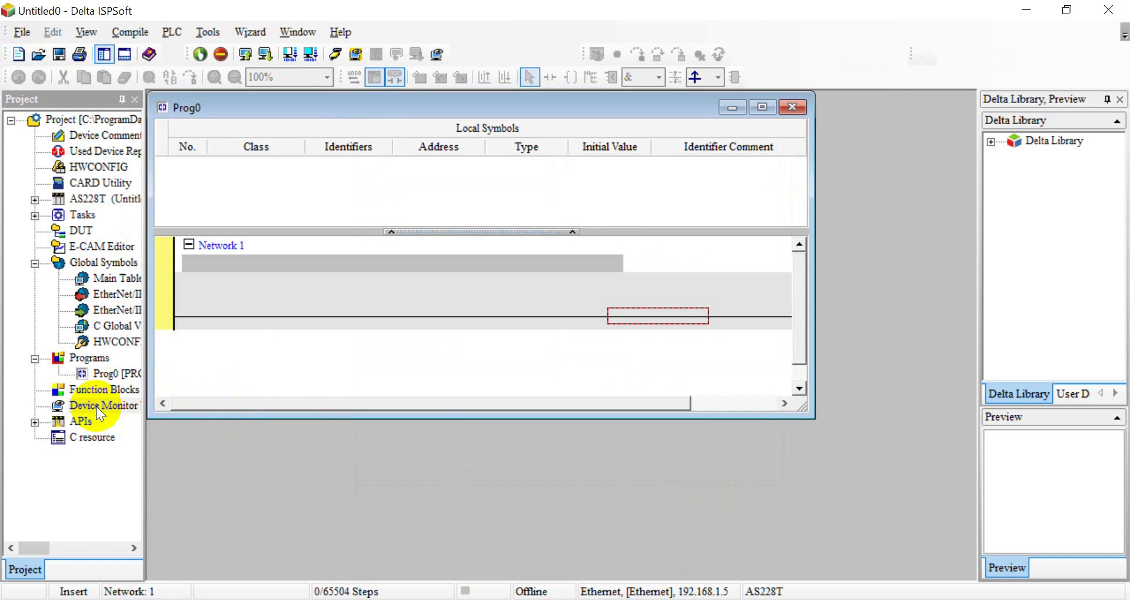
Step: Create a new monitor table with the default name Monitor Table
right_click(96, 407)
click(132, 418)
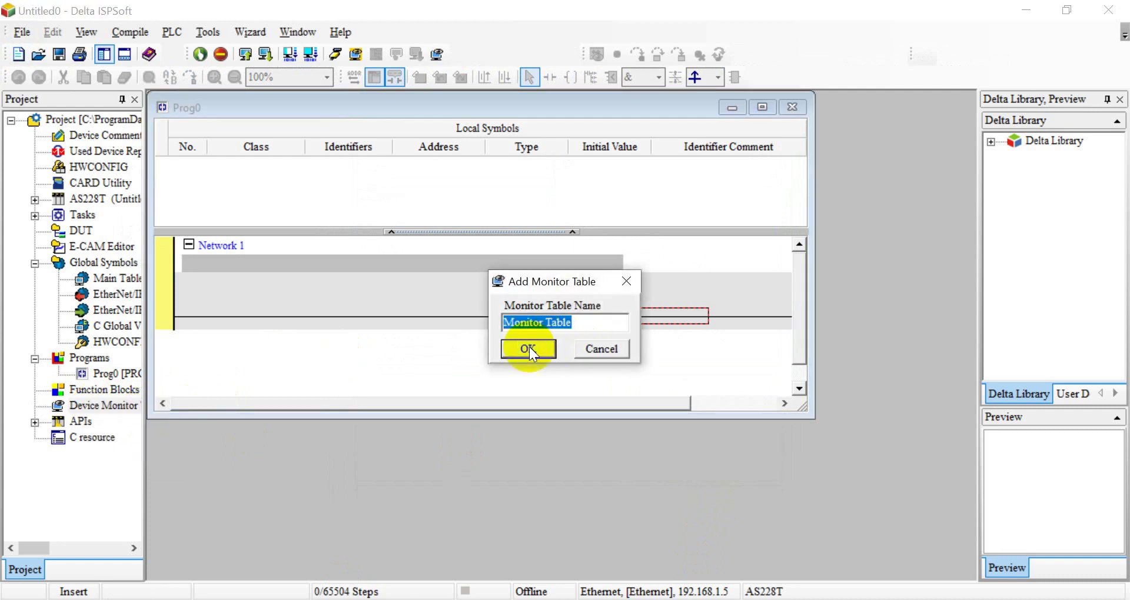
click(528, 350)
Step: Add D100 to the monitor table and maximize its window
double_click(341, 227)
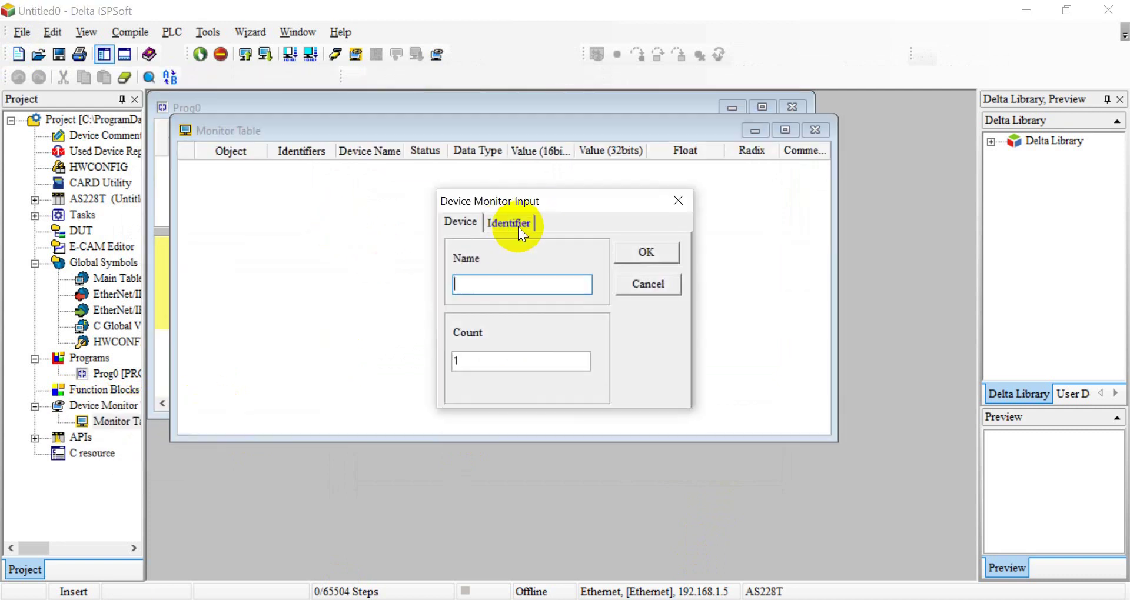
text(D1000)
key(BackSpace)
key(Return)
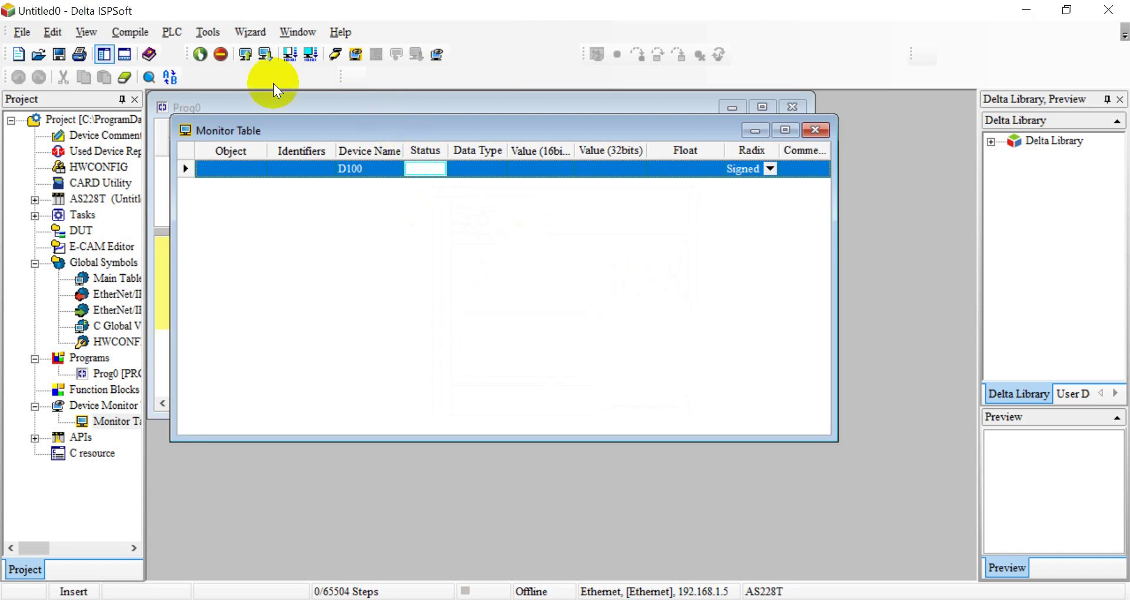
double_click(429, 127)
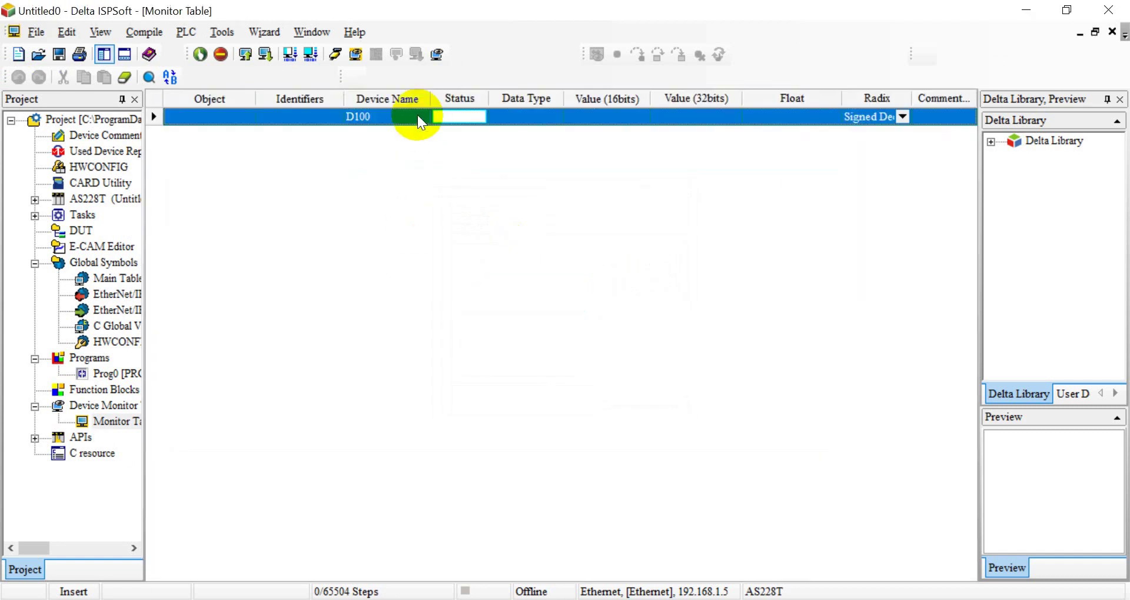
click(221, 34)
Step: Confirm the Ethernet 192.168.1.5 connection settings and view the PLC's system information
click(242, 52)
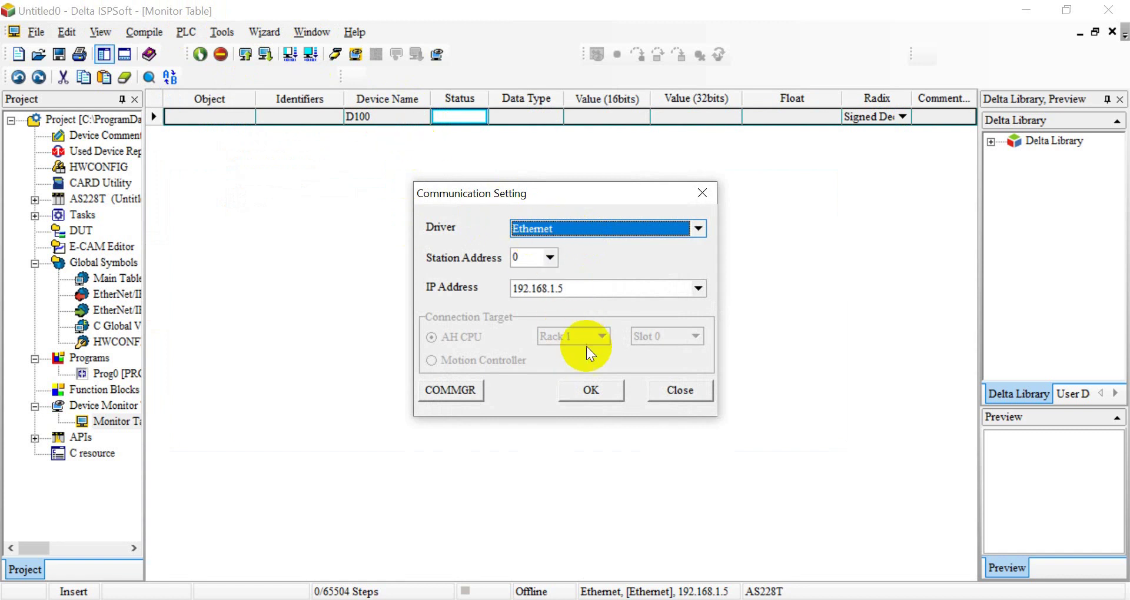
click(596, 391)
click(186, 32)
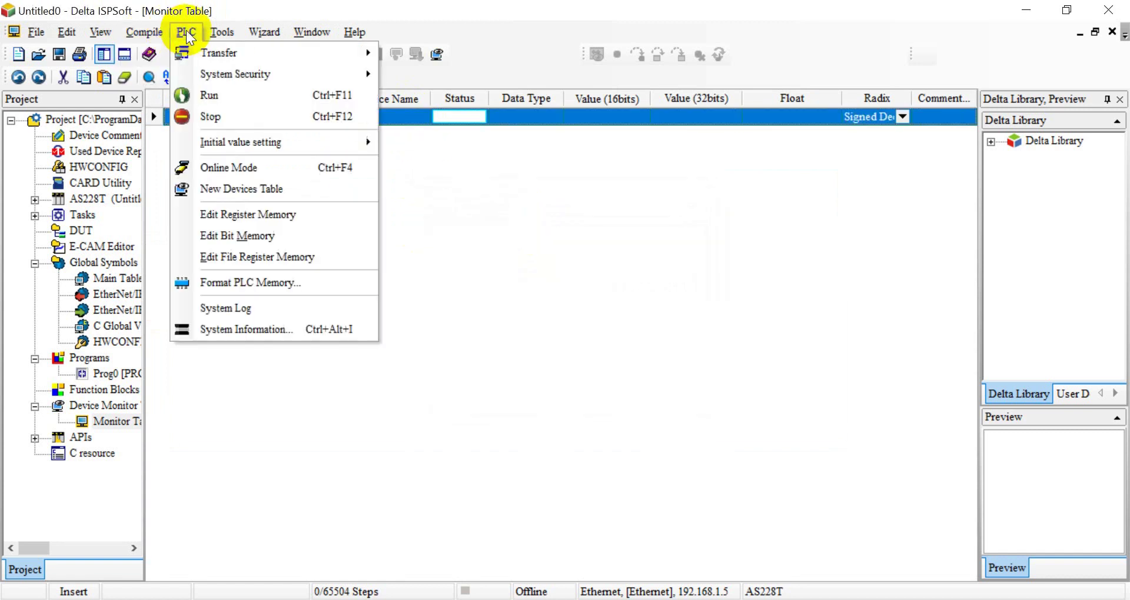
click(202, 328)
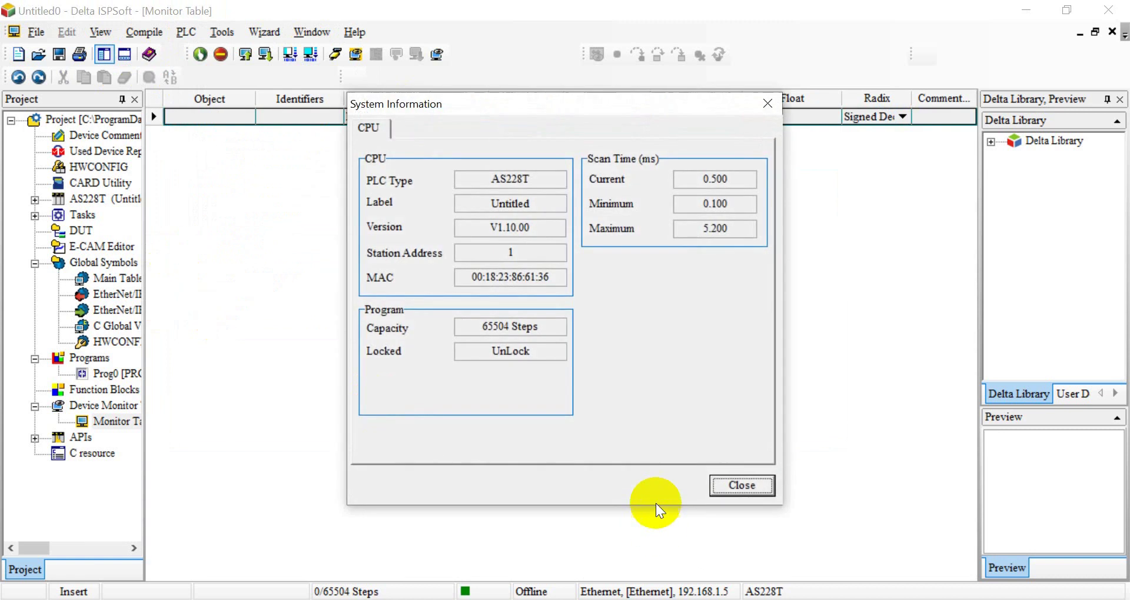
Step: Compile the program and go online with the AS228T PLC in RUN
click(728, 482)
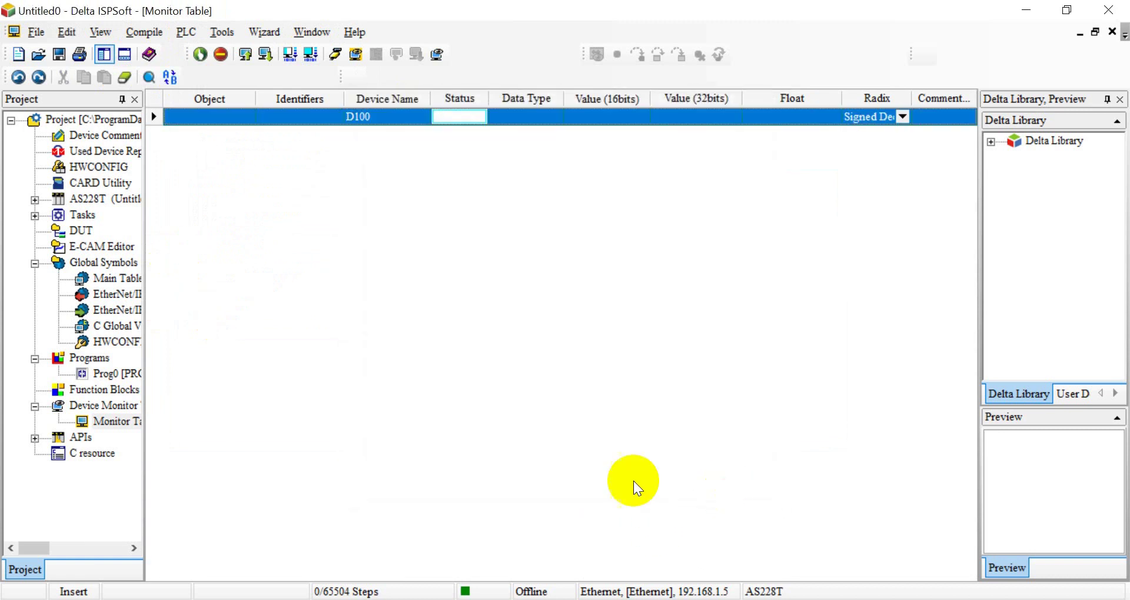
click(335, 59)
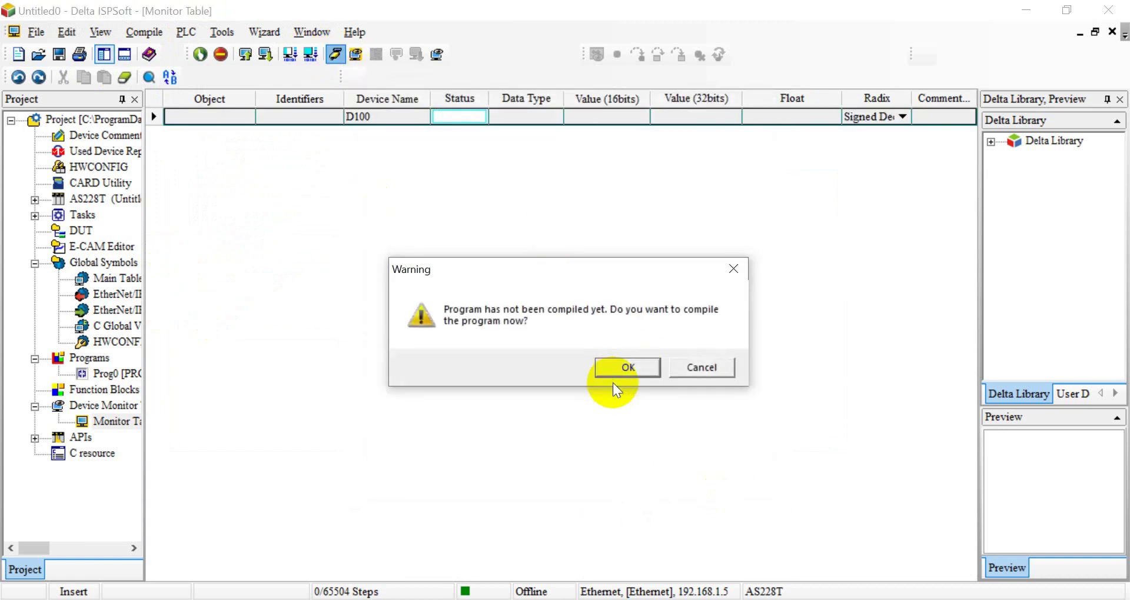
click(620, 369)
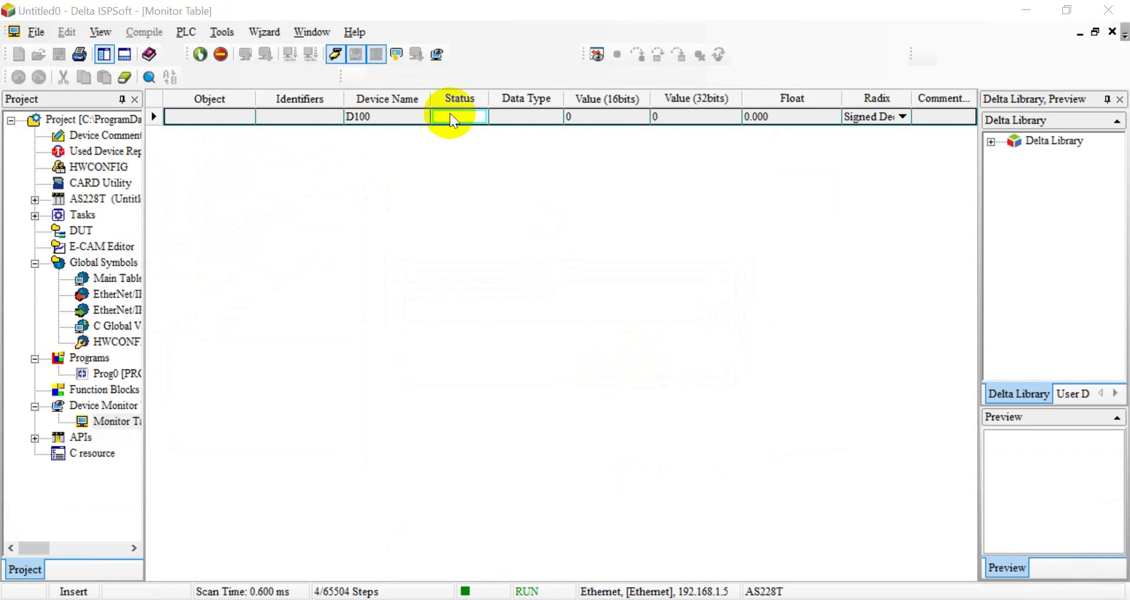
Step: Put DMV-VGR's Flowchart1 into Run Mode beside a smaller ISPSoft monitor-table window
click(1067, 10)
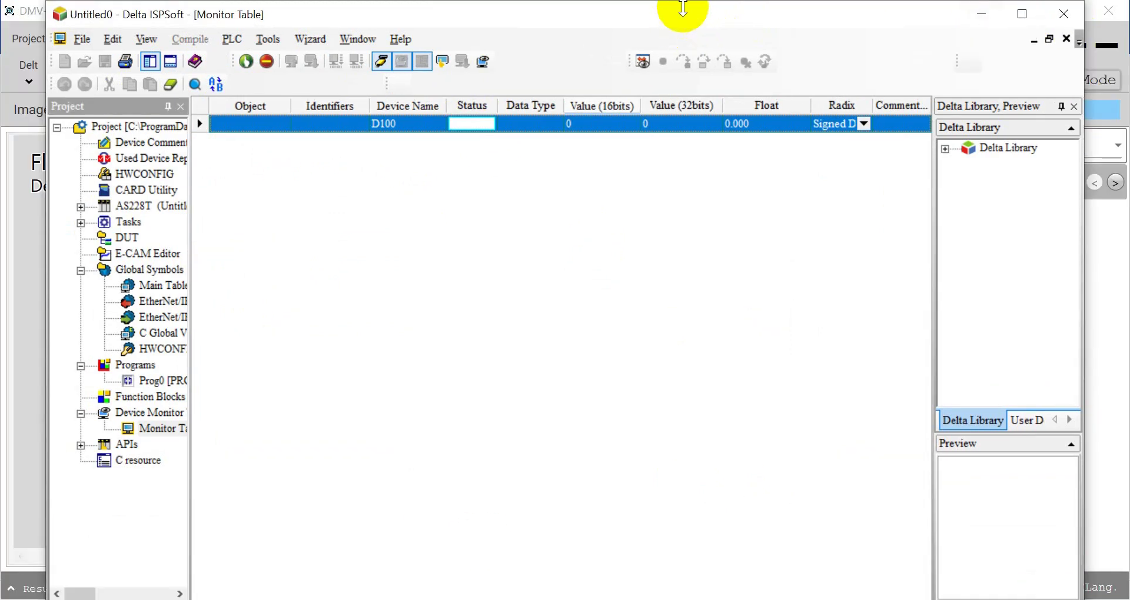
drag(683, 7, 748, 187)
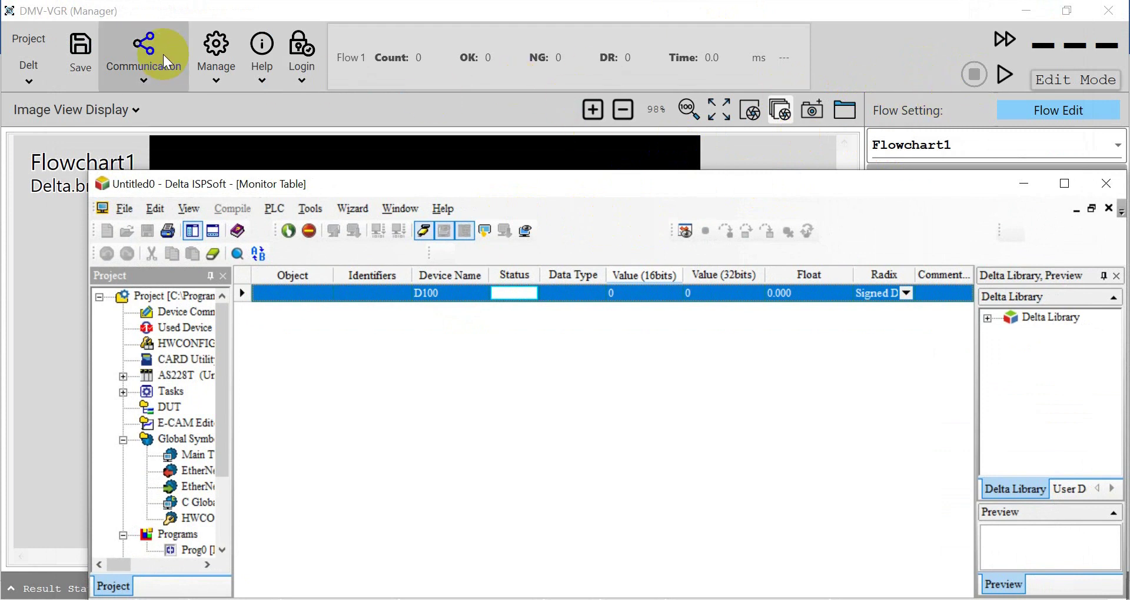
click(1060, 84)
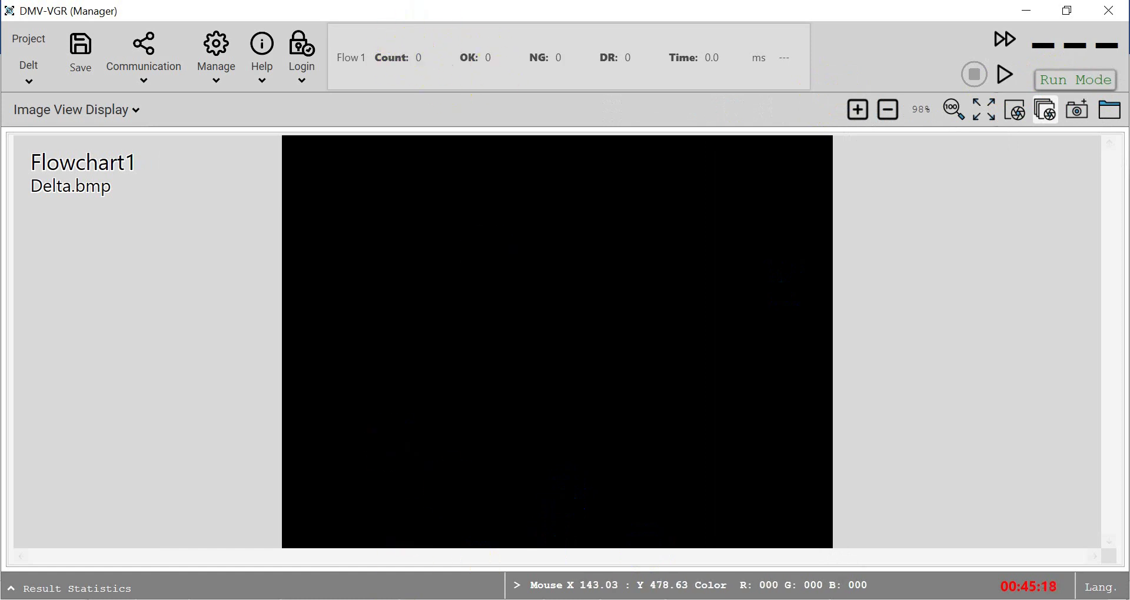
click(340, 593)
Step: Set D100's present value to 1 to trigger a capture, then back to 0
right_click(625, 293)
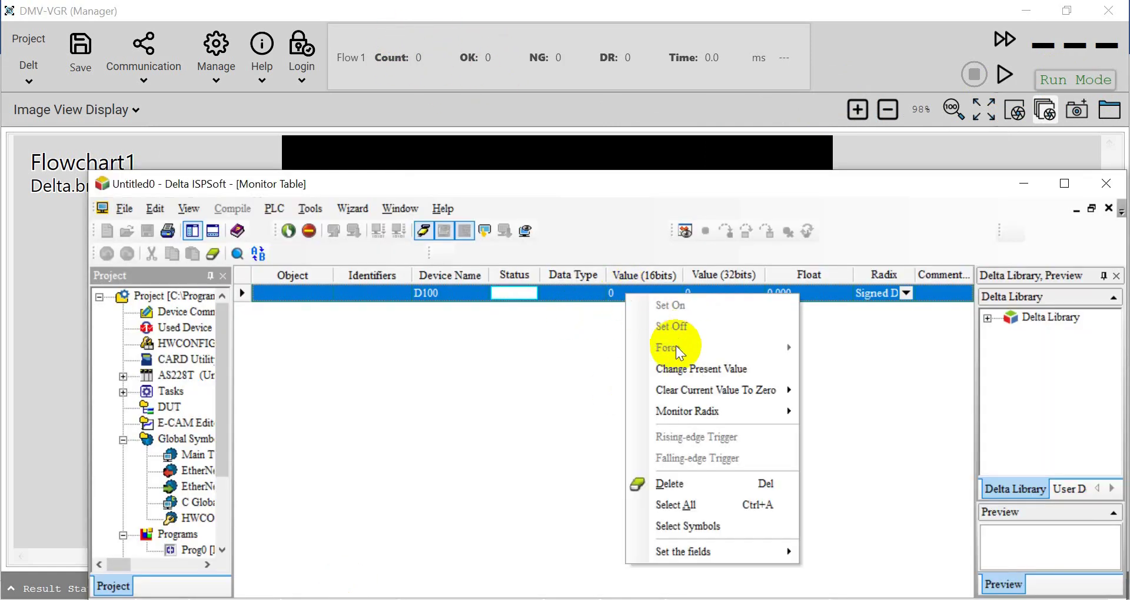
click(677, 367)
text(1)
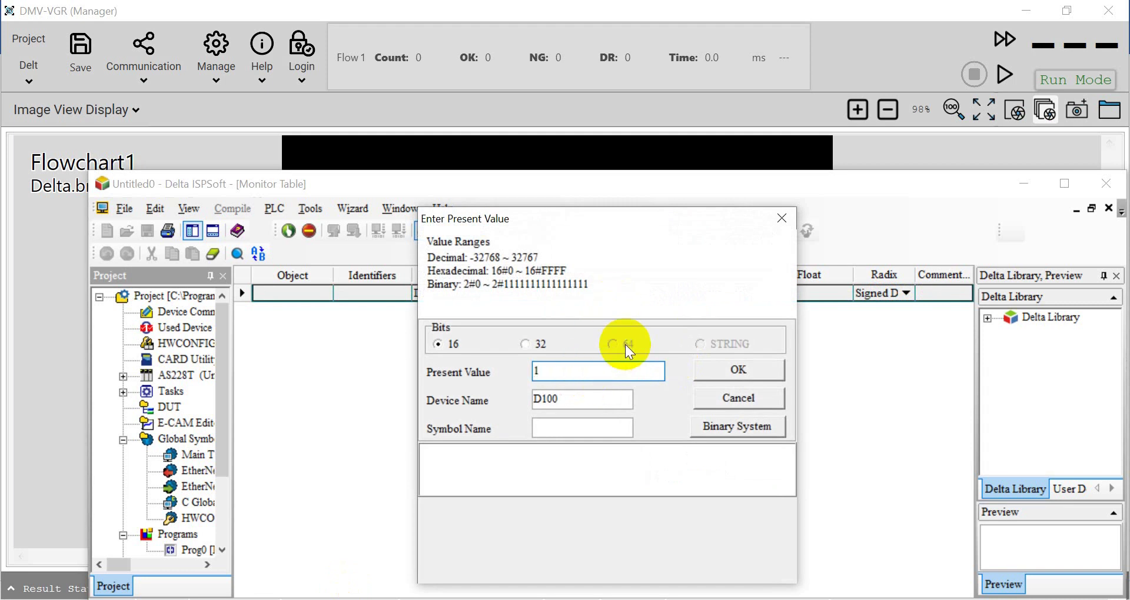
click(748, 396)
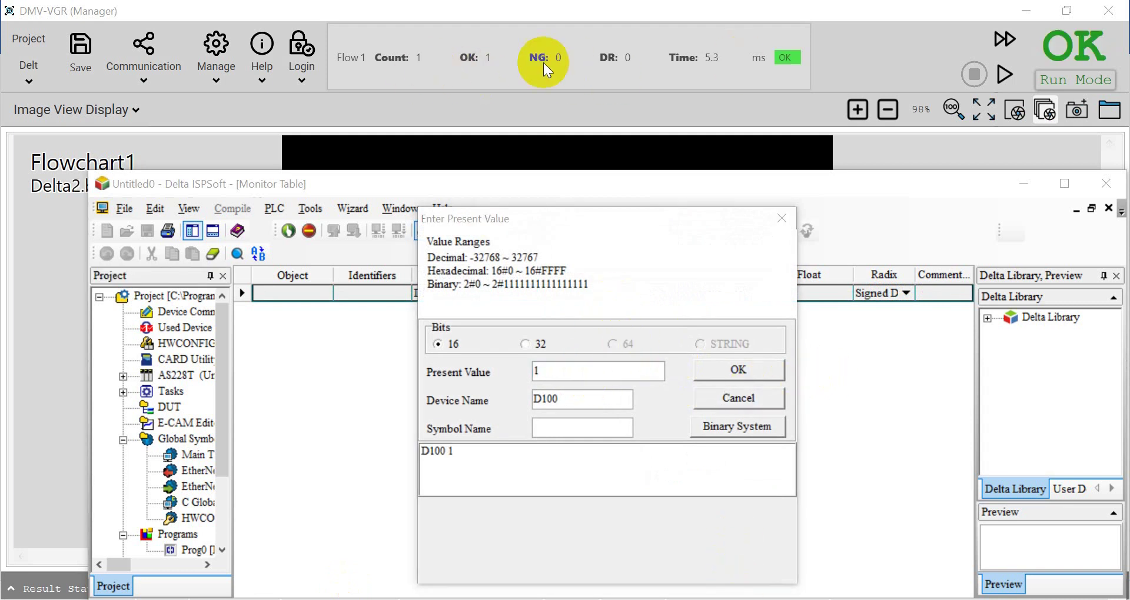
click(559, 372)
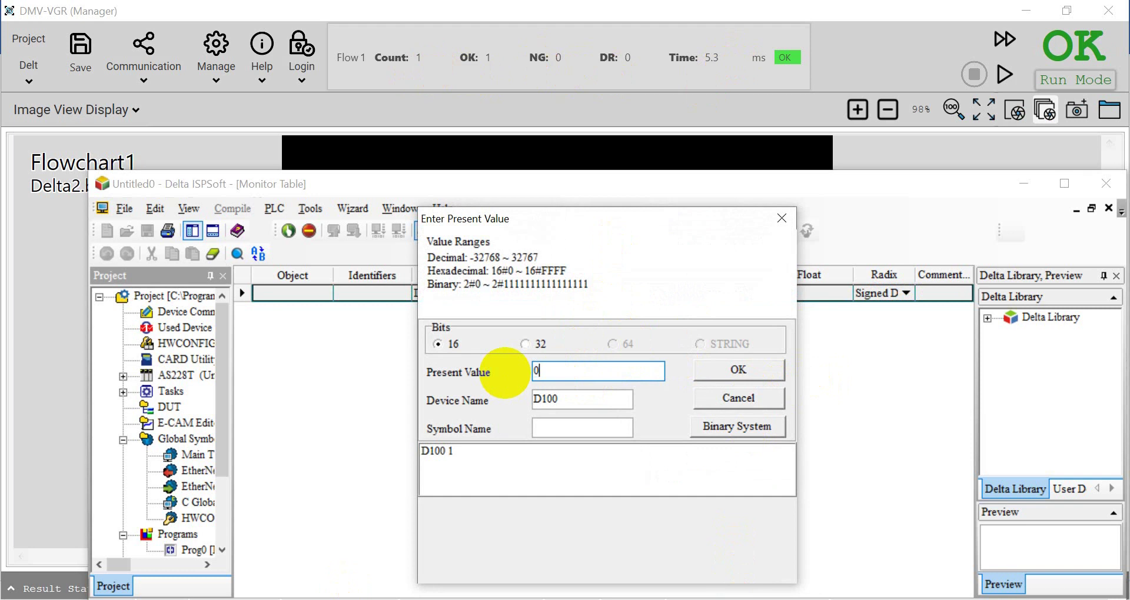
click(735, 370)
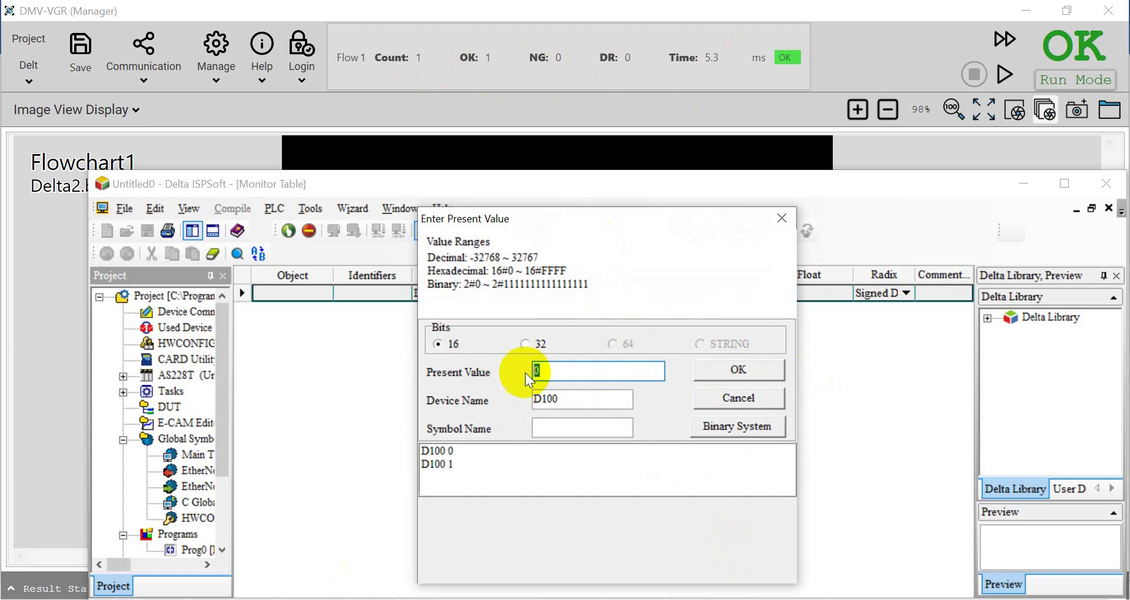
Step: Keep writing 1 and 0 to D100 to trigger further captures and raise the OK count
text(1)
key(Return)
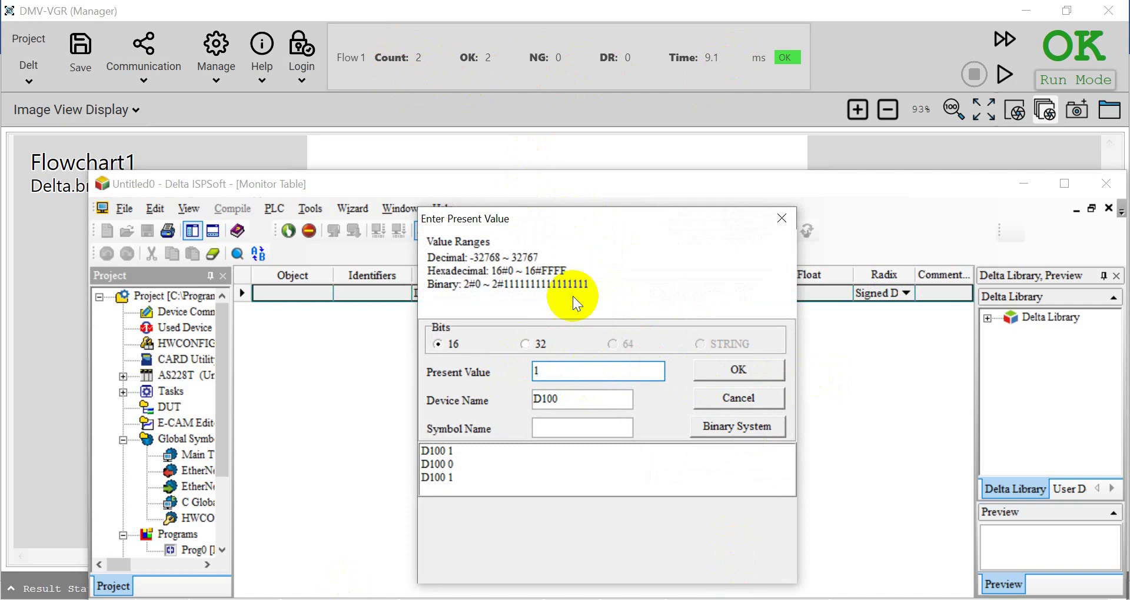
text(0)
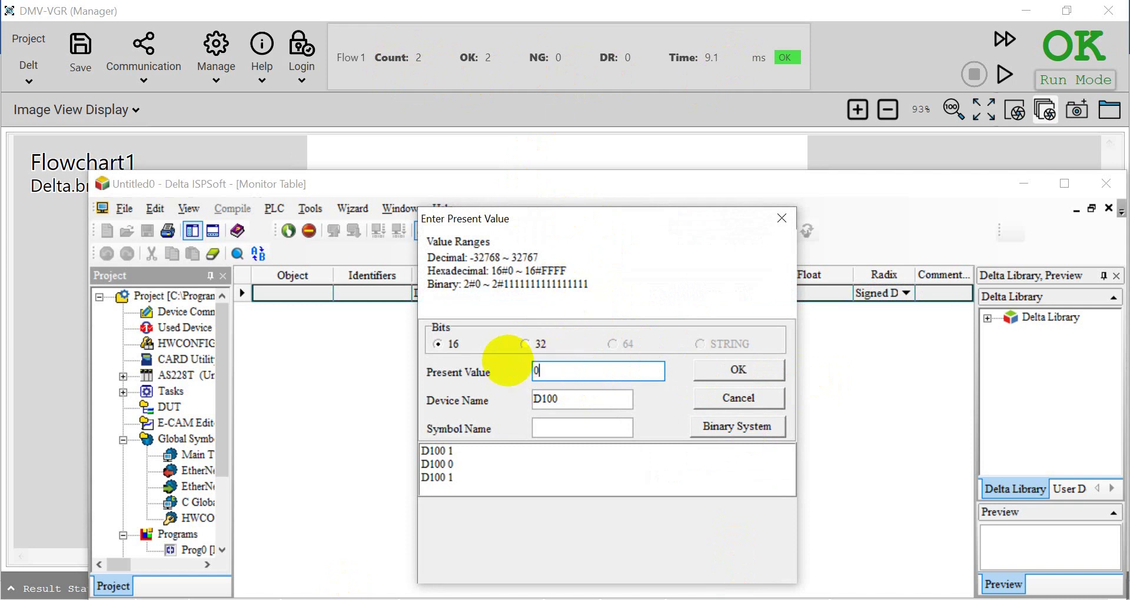
key(Return)
text(1)
key(Return)
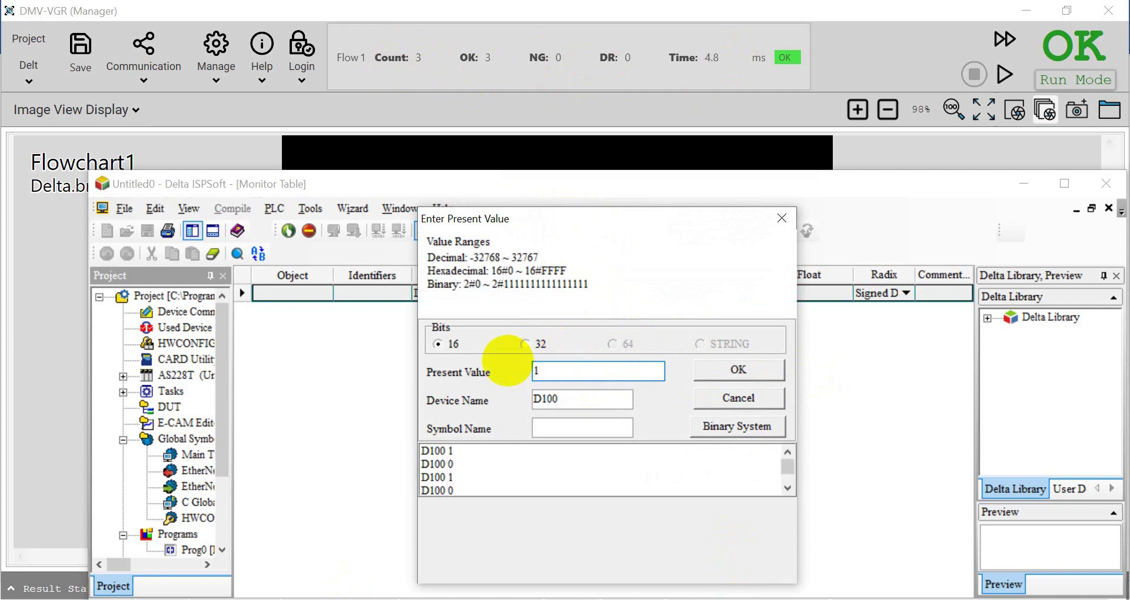
text(1)
key(Return)
text(0)
key(Return)
text(1)
key(Return)
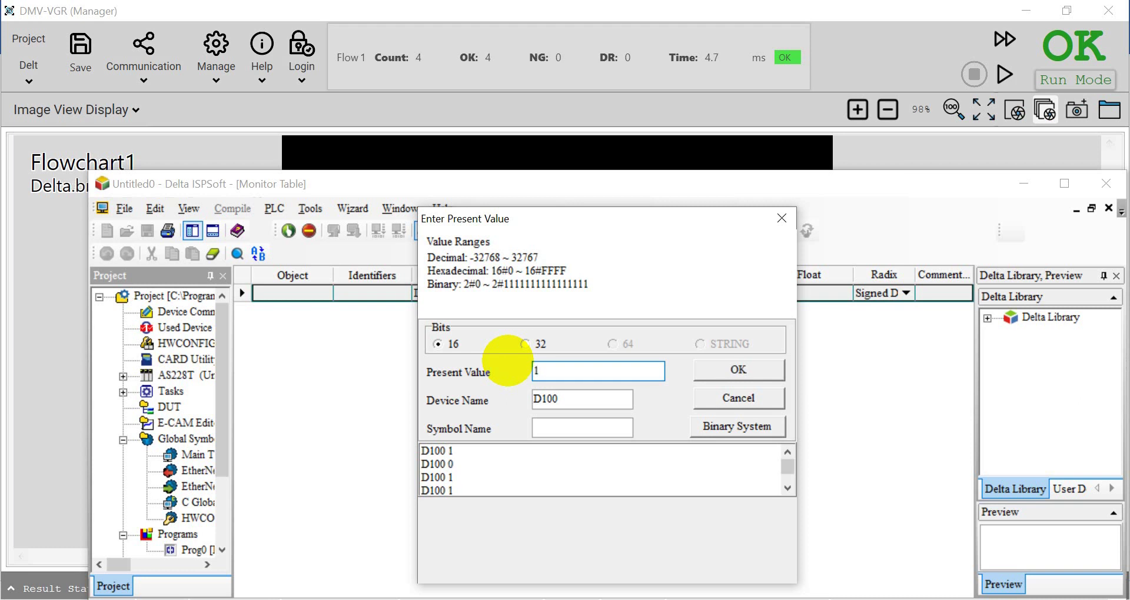